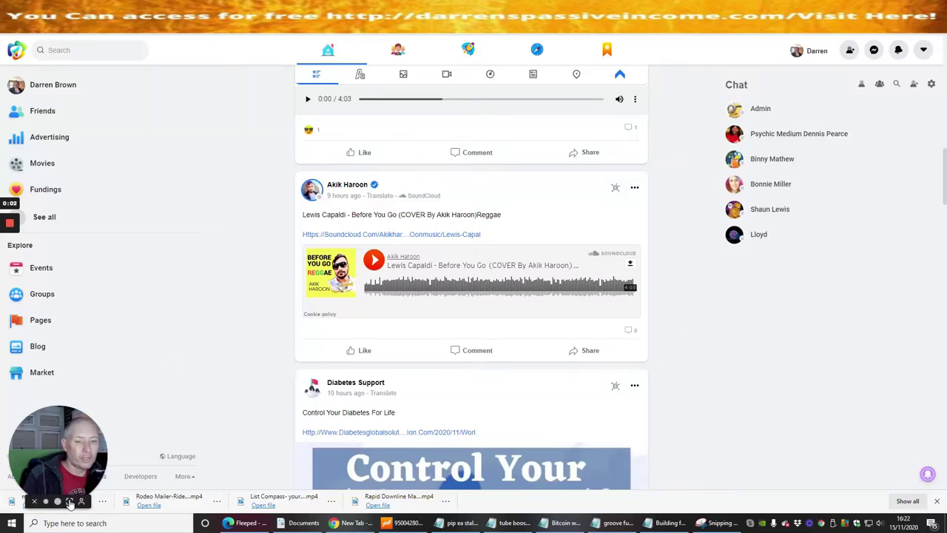
- Open a new Chrome tab and type 'safelist k' in the address bar to get suggestions
left_click(69, 500)
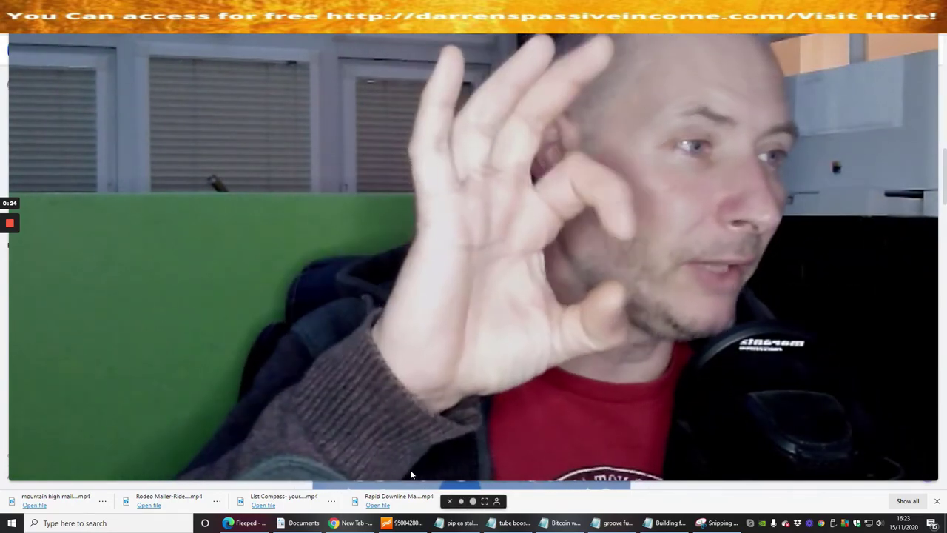
left_click(461, 503)
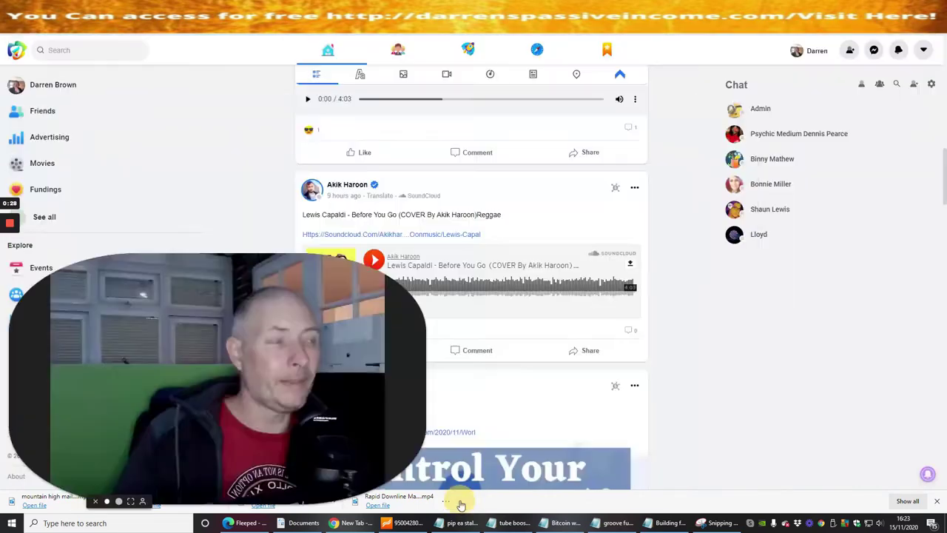
left_click(355, 523)
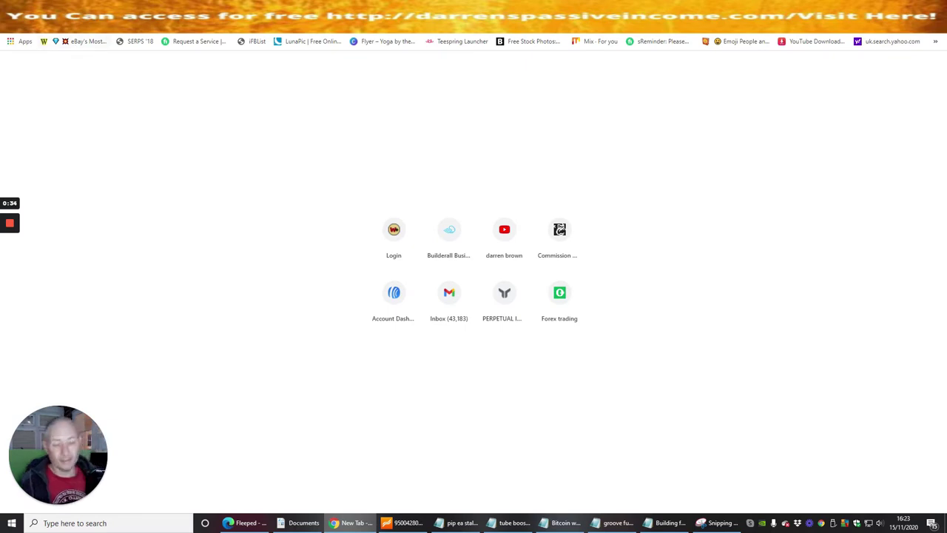
type("s")
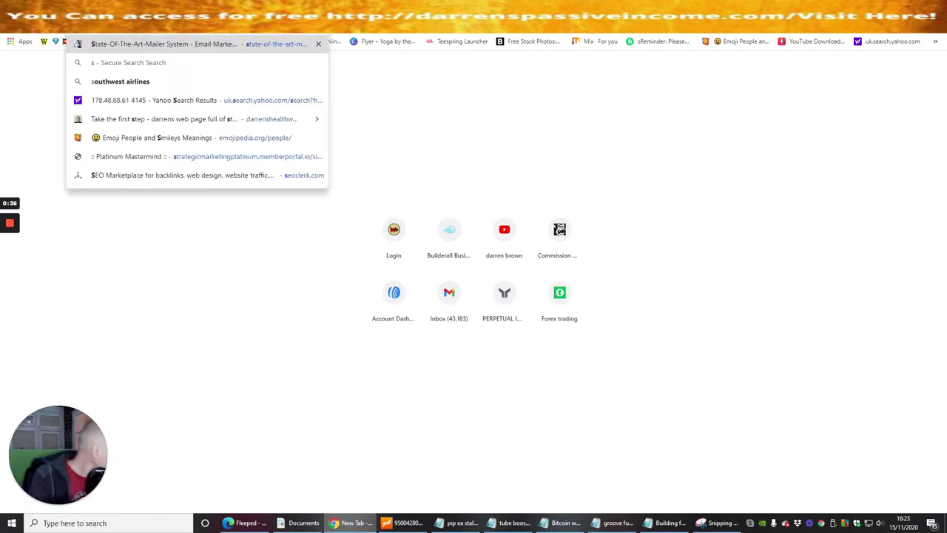
type("afe")
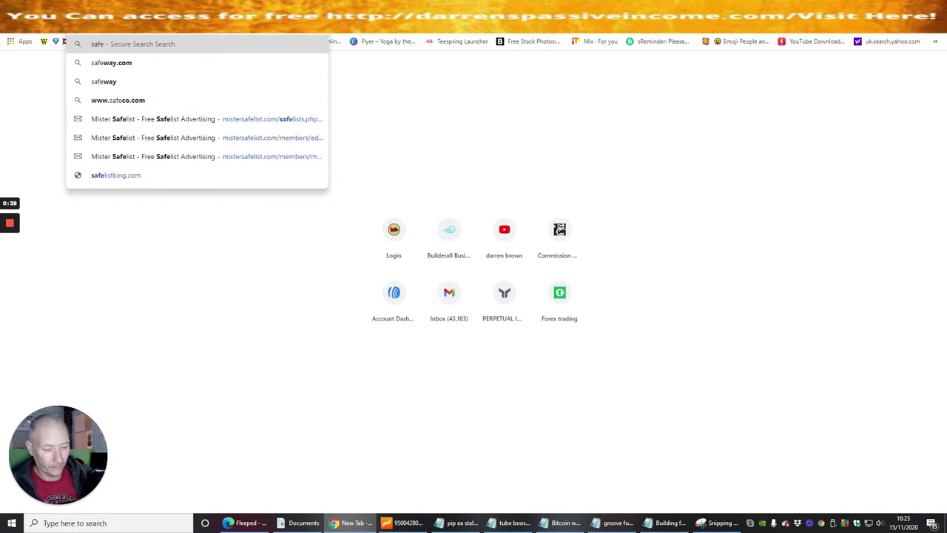
type("kist")
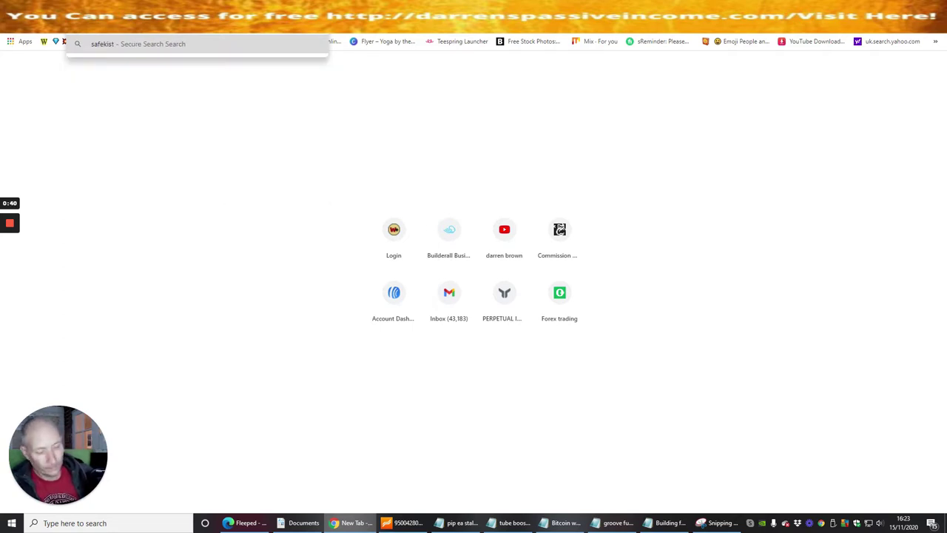
key("BackSpace")
key("BackSpace")
key("BackSpace")
key("BackSpace")
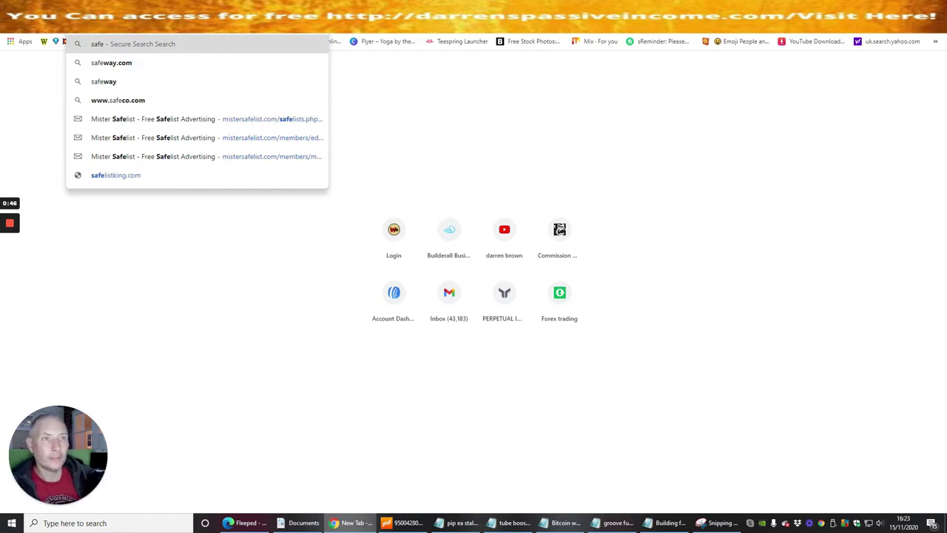
type("list")
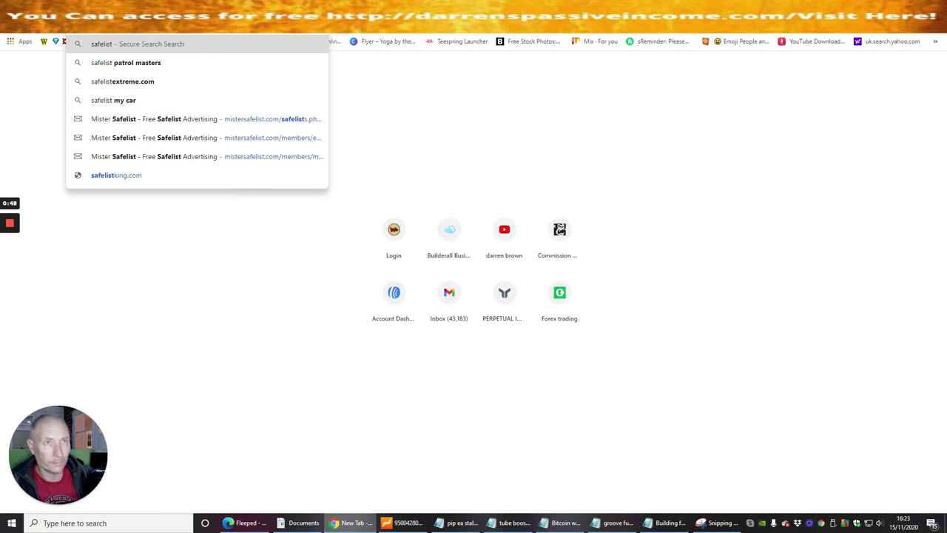
type(" k")
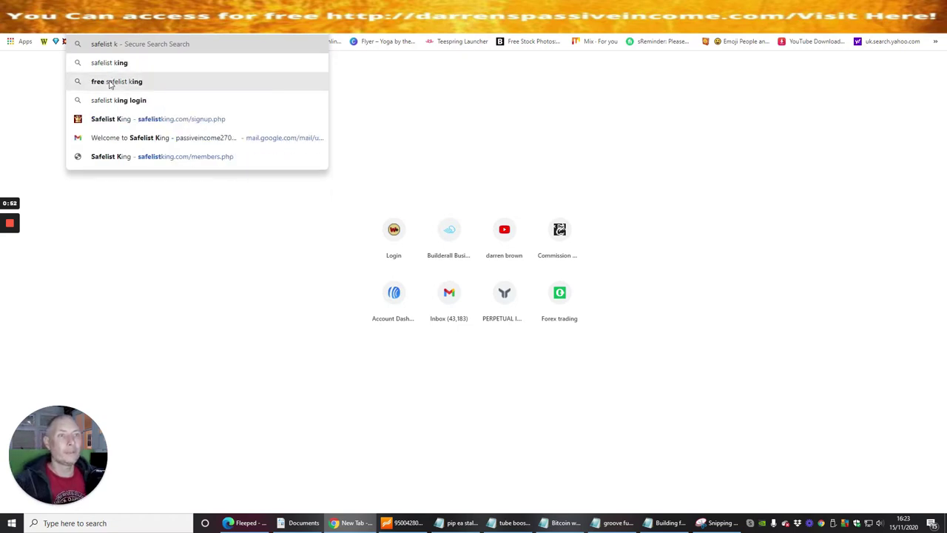
- Open safelistking.com and log in to the member account using the saved autofill credentials
left_click(119, 118)
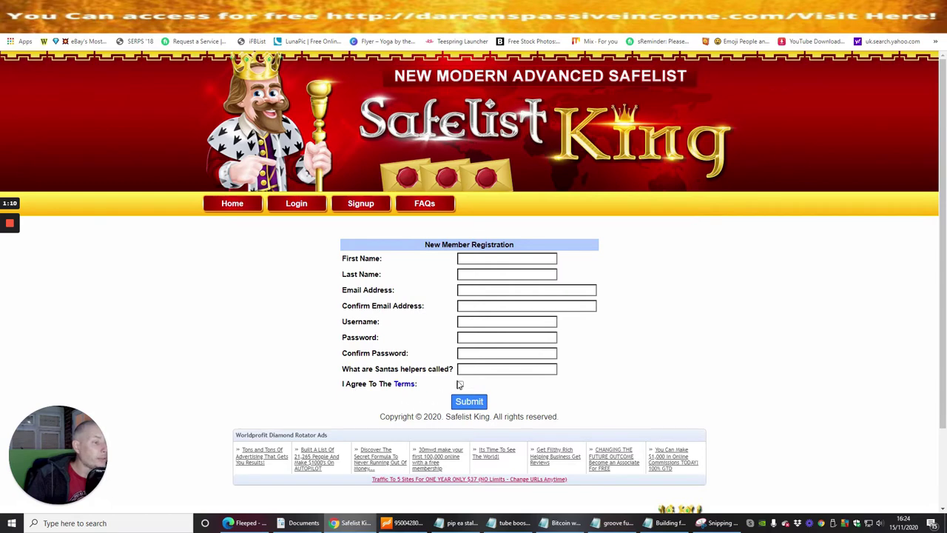
left_click(300, 208)
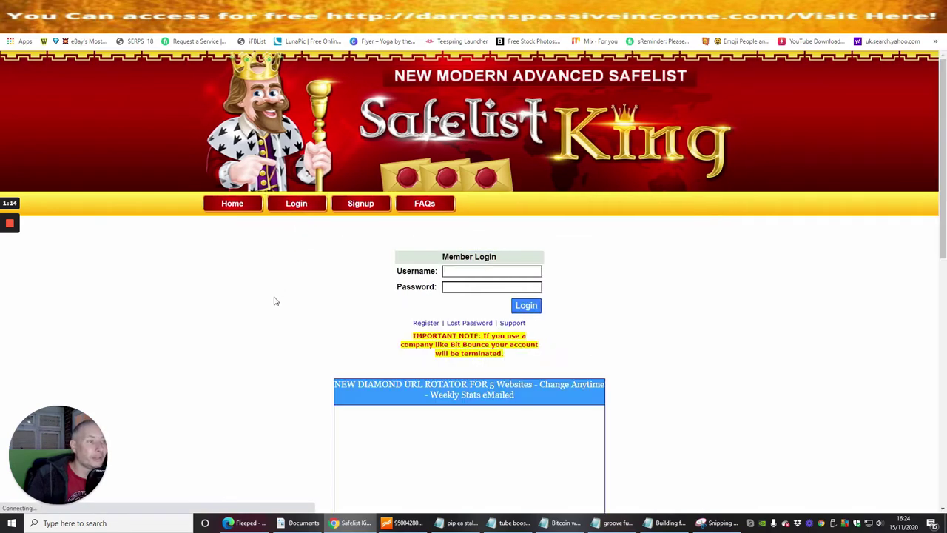
left_click(479, 271)
left_click(481, 292)
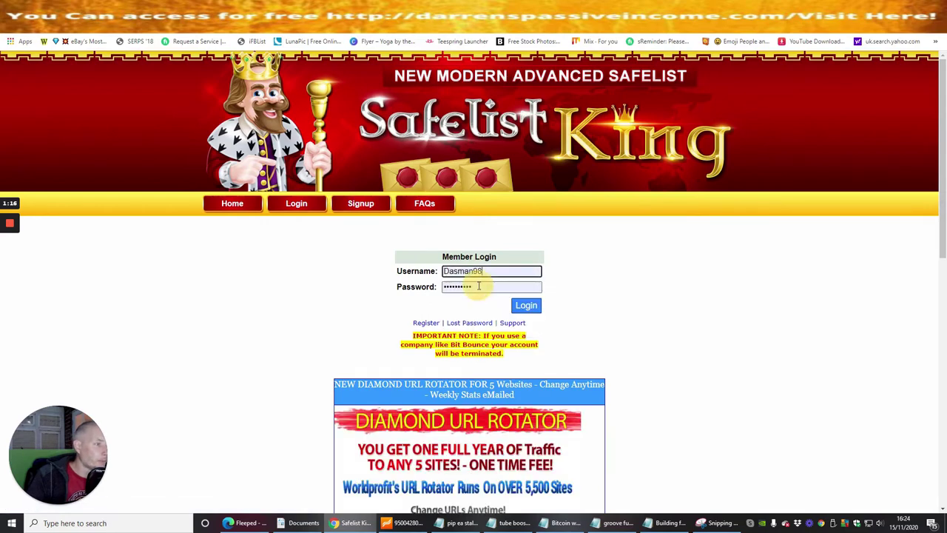
left_click(517, 308)
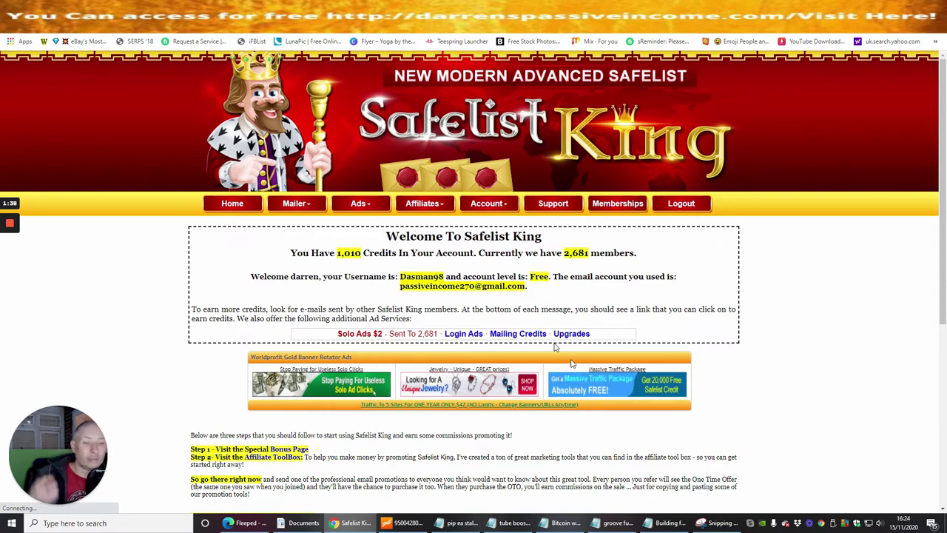
- Open an Affiliates dropdown entry, earning 10 credits for viewing ABM – American Bill Money
scroll(629, 307, "down", 3)
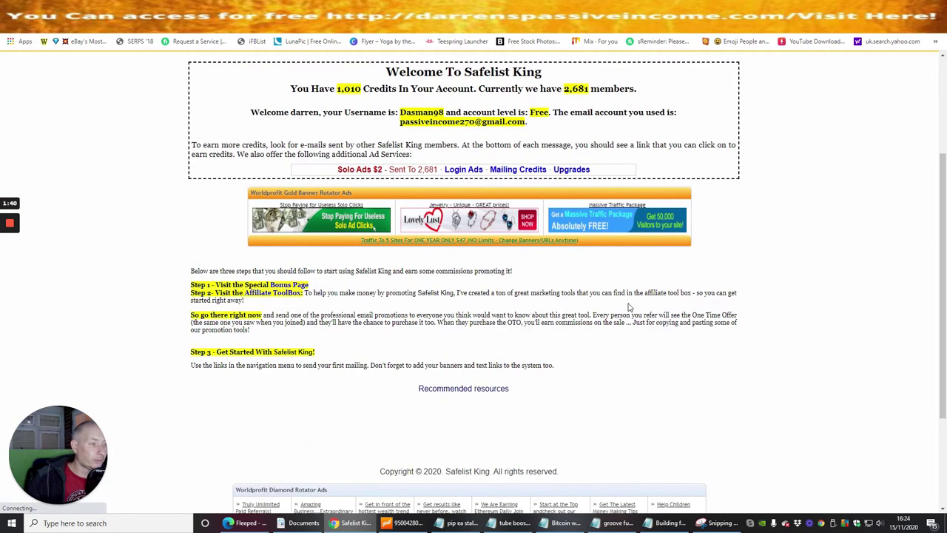
scroll(630, 309, "down", 3)
scroll(635, 318, "up", 4)
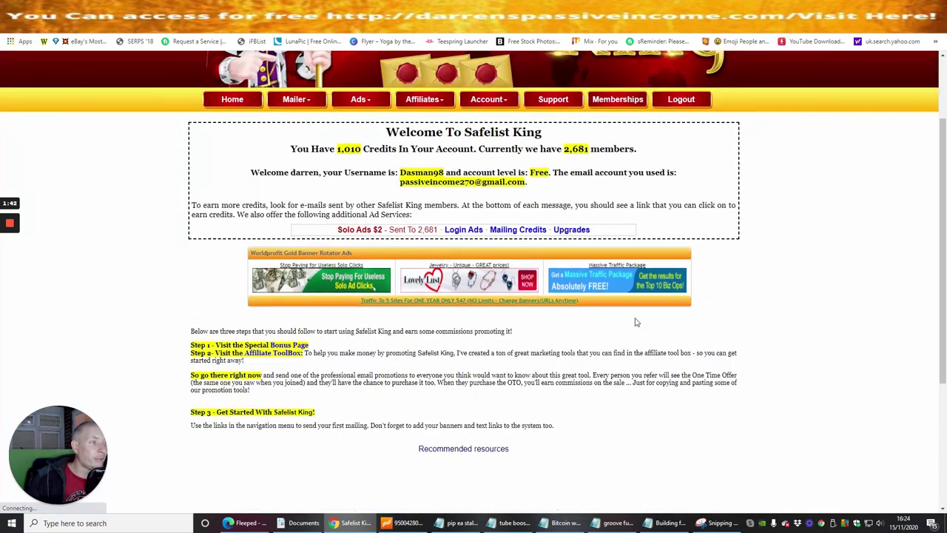
scroll(634, 322, "up", 2)
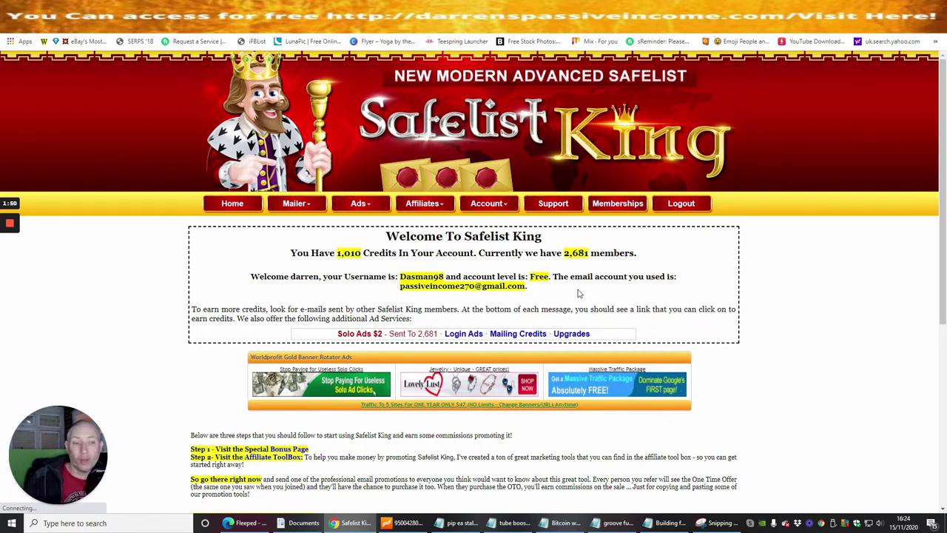
left_click(420, 205)
left_click(427, 220)
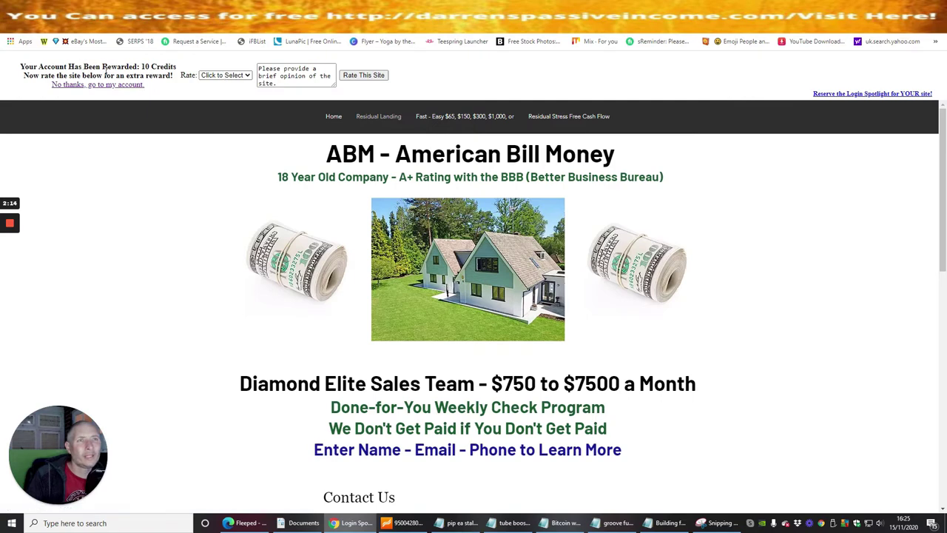
- Submit a 3 - Good rating with the opinion 'great site good info'
left_click(247, 77)
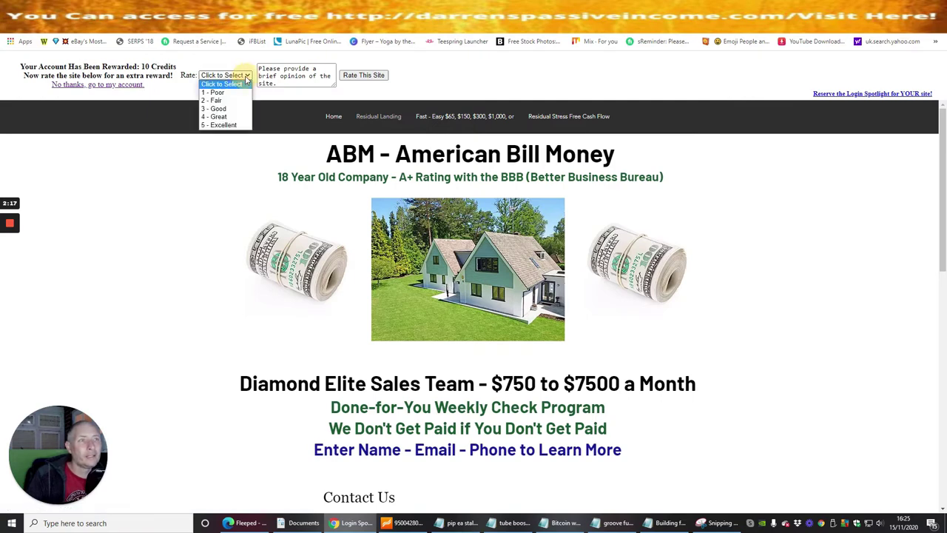
left_click(222, 108)
left_click_drag(258, 66, 289, 87)
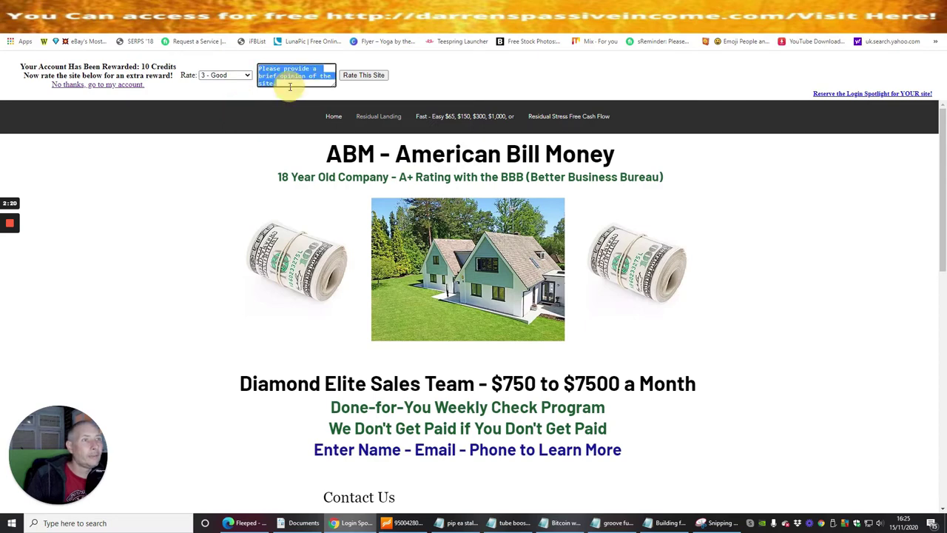
type("gr")
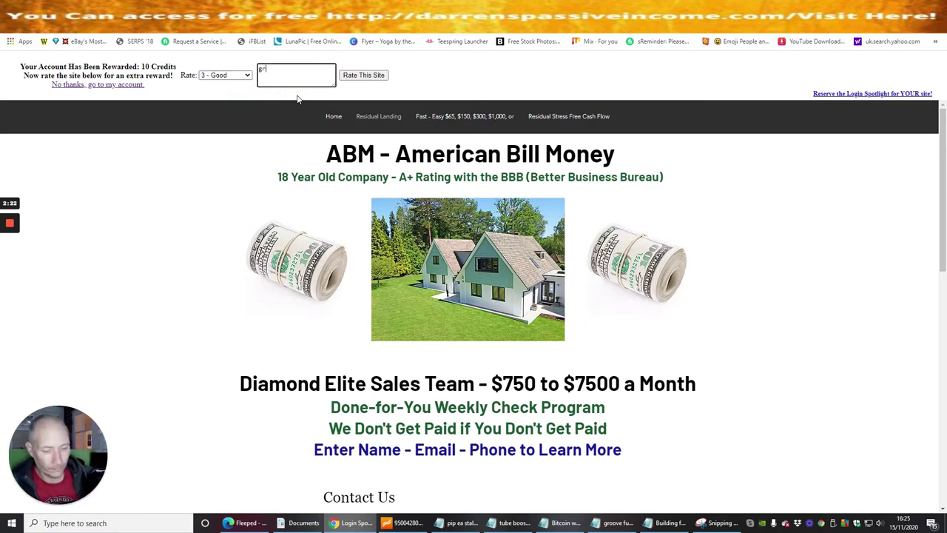
type("eat su")
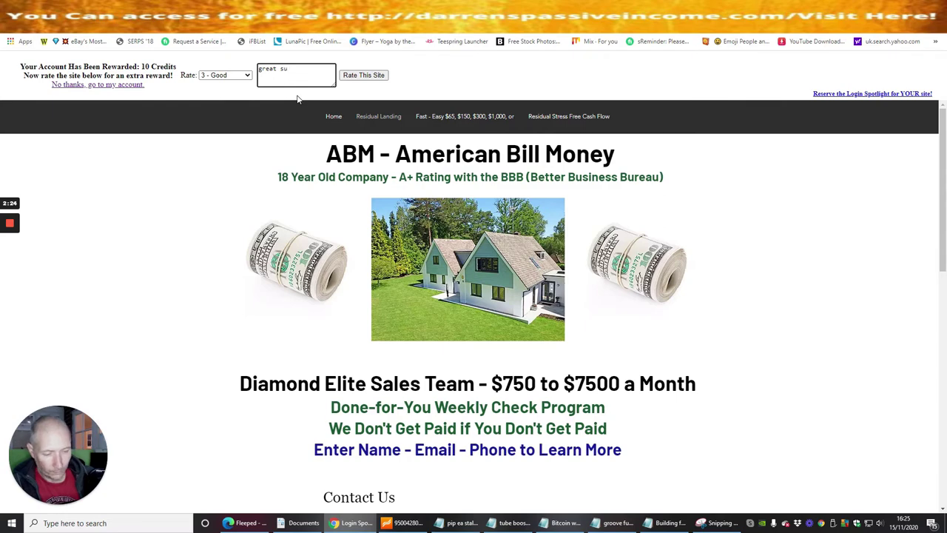
key("BackSpace")
type("ite go")
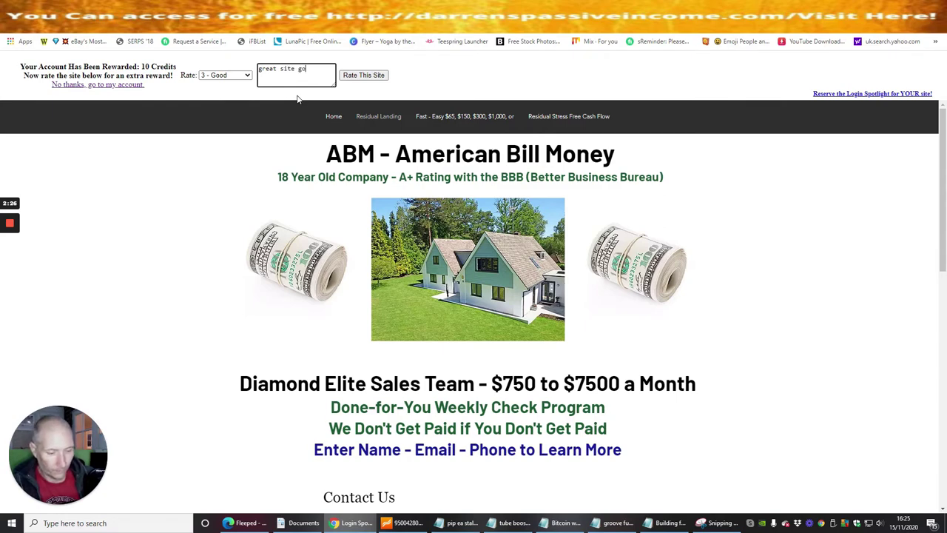
type("od info")
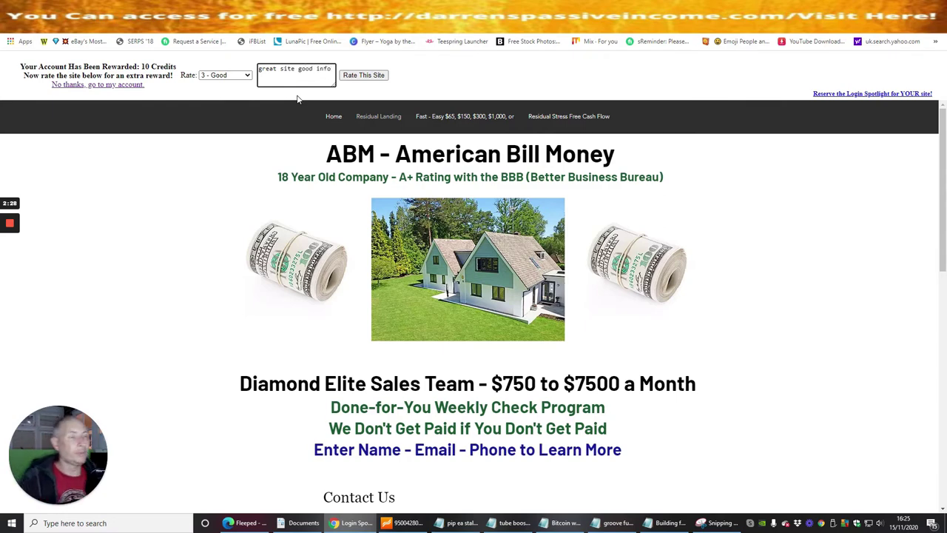
left_click(375, 77)
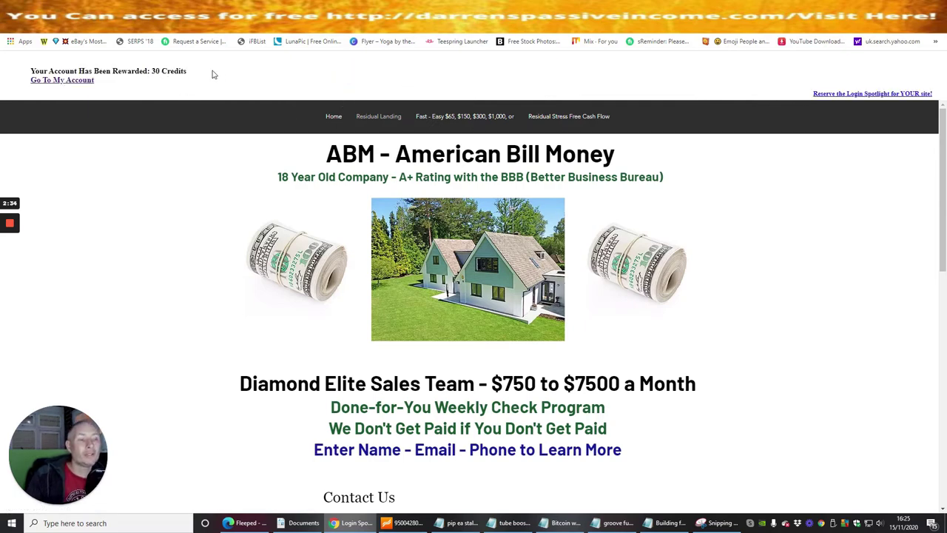
- Return to the members dashboard, now showing 1,050 credits
left_click(76, 81)
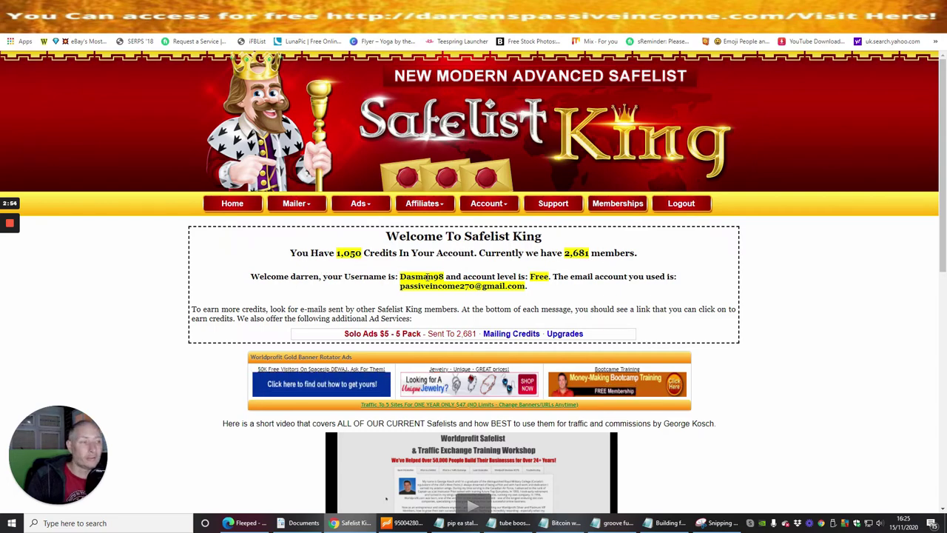
scroll(435, 273, "down", 2)
scroll(435, 273, "up", 2)
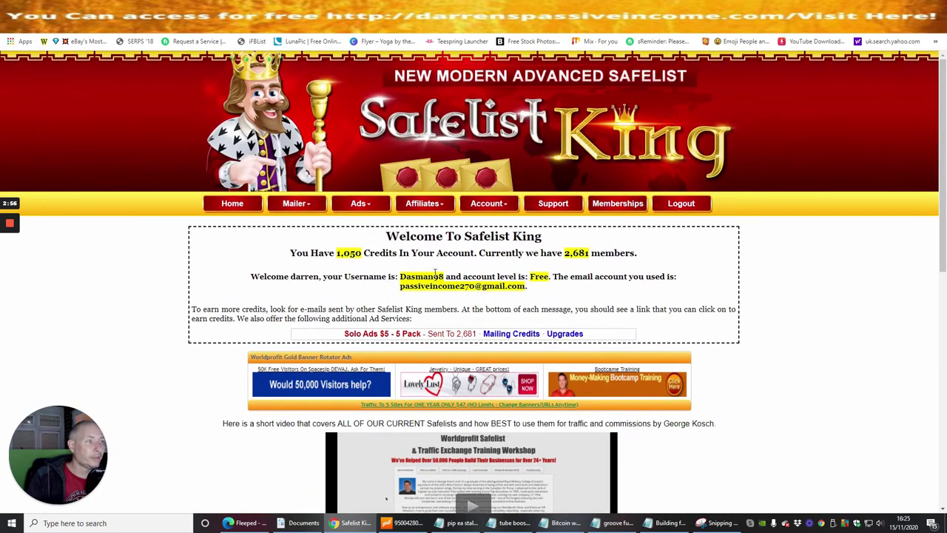
- Open the Affiliate Toolbox link page and bring up the 'Building free traffic' Notepad notes
left_click(435, 205)
left_click(425, 219)
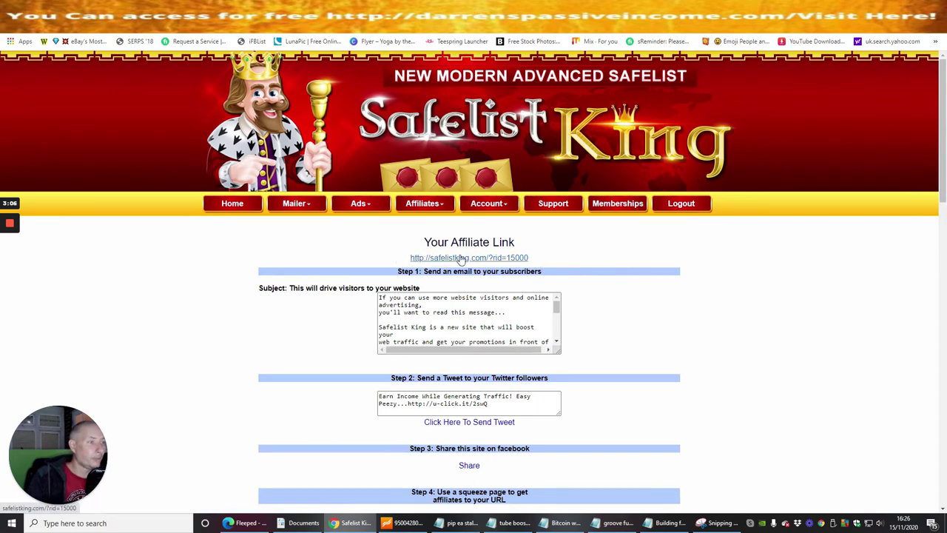
left_click(665, 525)
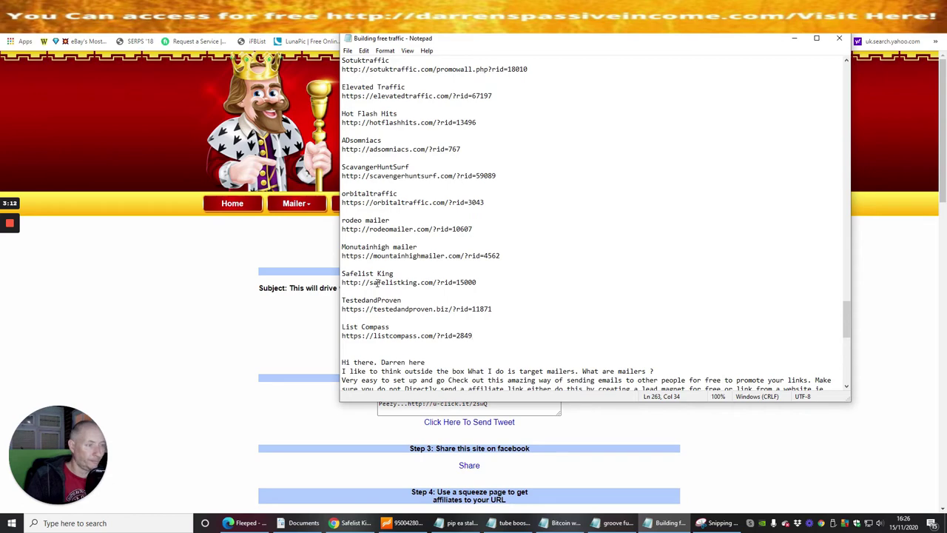
- Bring the Chrome window with the Your Affiliate Link page back to the front
left_click(209, 281)
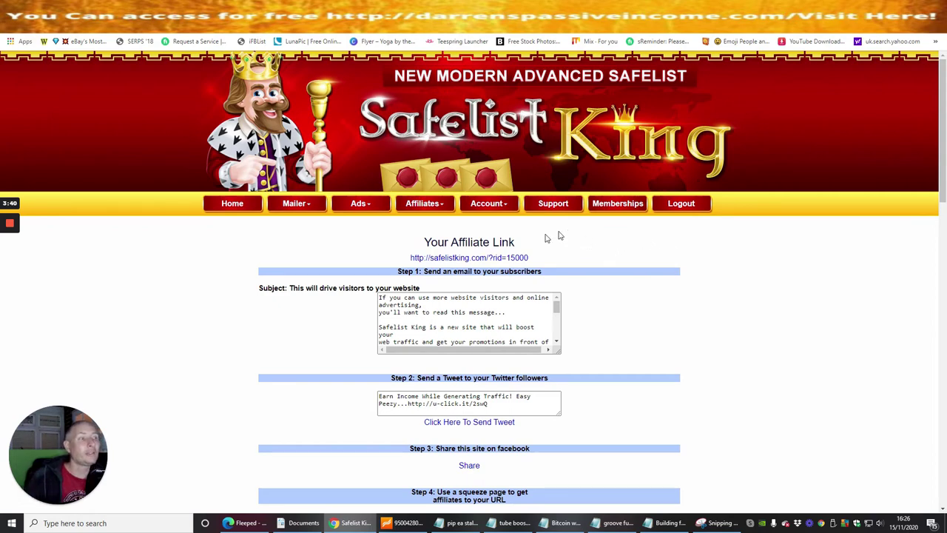
- Open Mailer > Send Mailing to show the empty Send A Mailing form
left_click(485, 206)
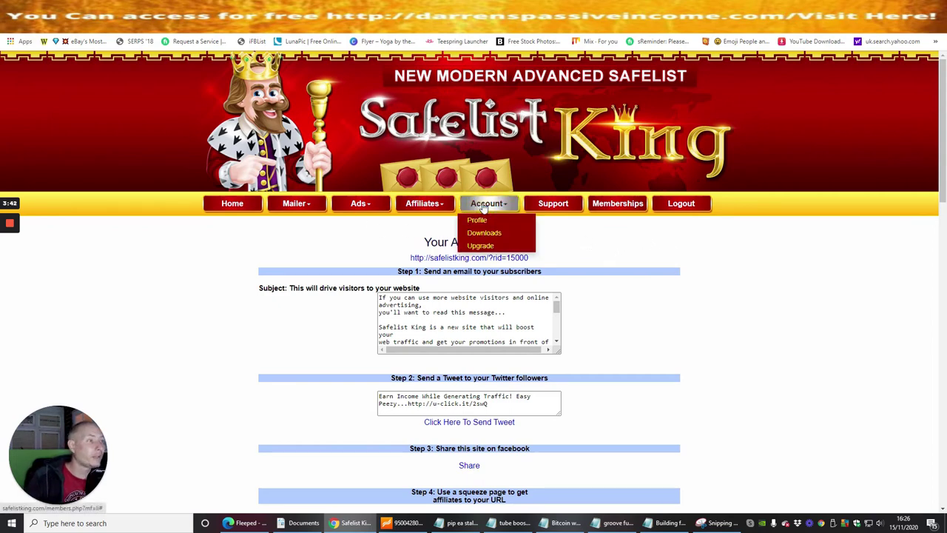
left_click(297, 206)
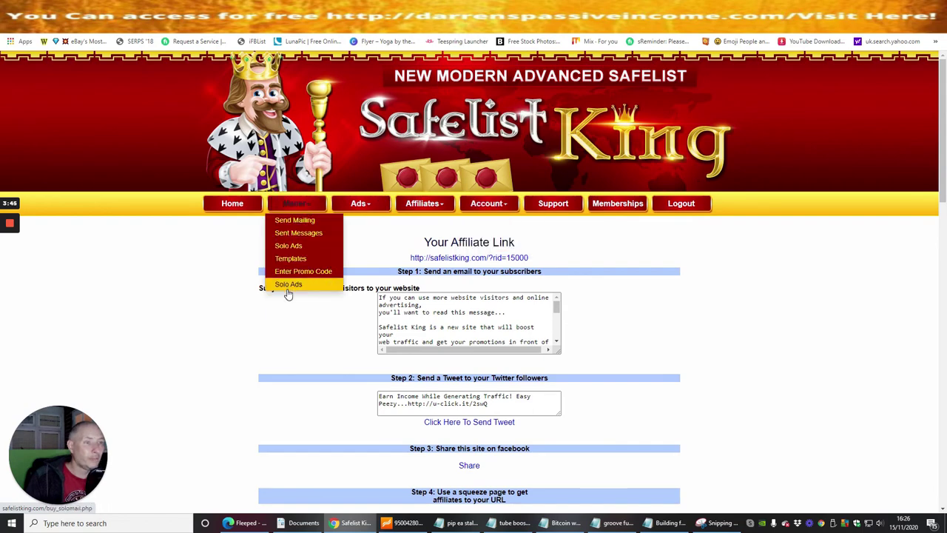
left_click(290, 220)
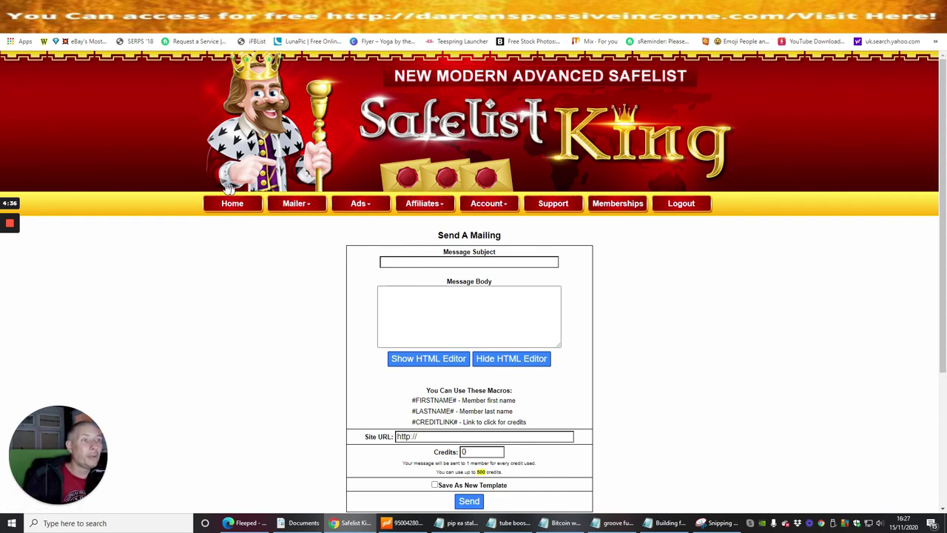
left_click(488, 204)
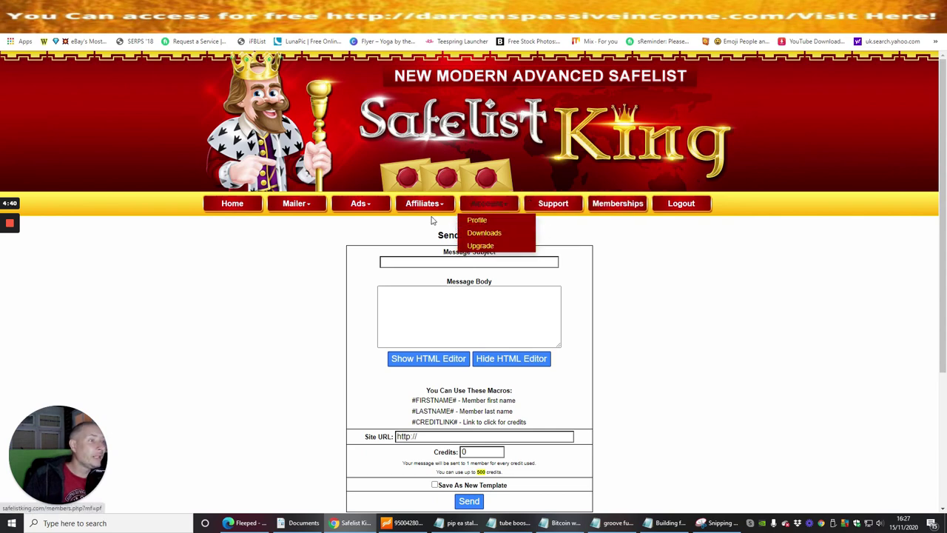
left_click(661, 293)
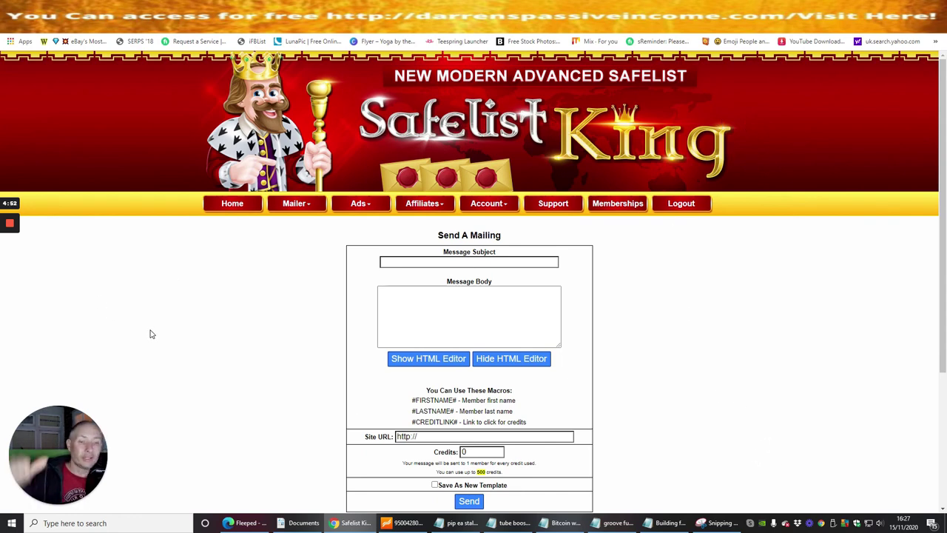
mouse_move(9, 223)
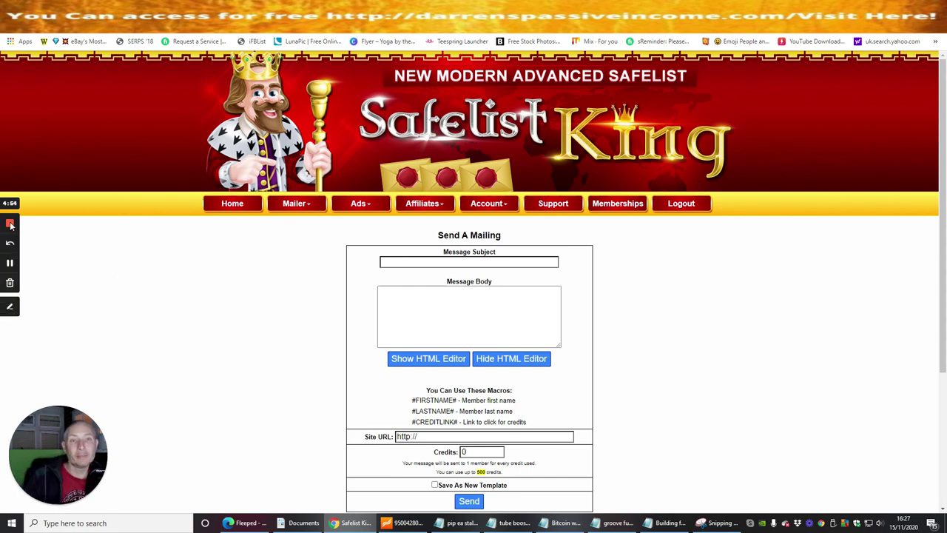